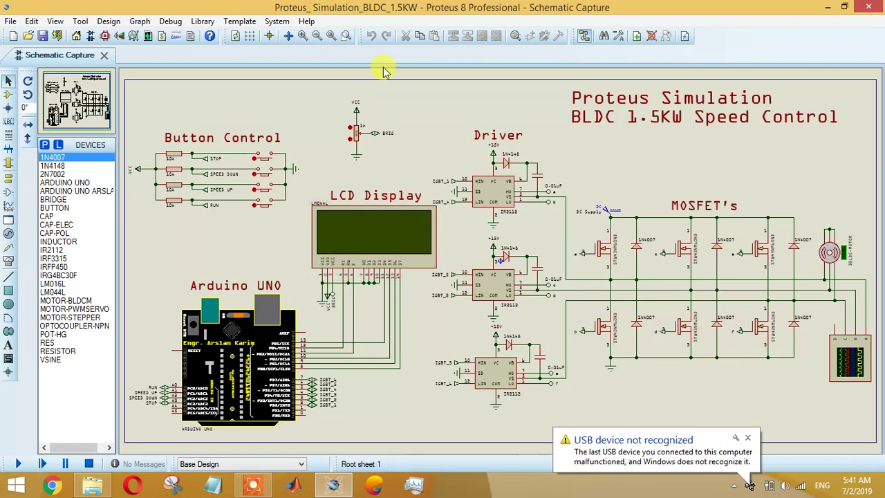
Zoom into the Button Control section and point out the RUN, SPEED UP, SPEED DOWN and STOP terminals
{"action": "left_click", "coordinate": [346, 35]}
{"action": "left_click_drag", "start_coordinate": [299, 222], "coordinate": [189, 118]}
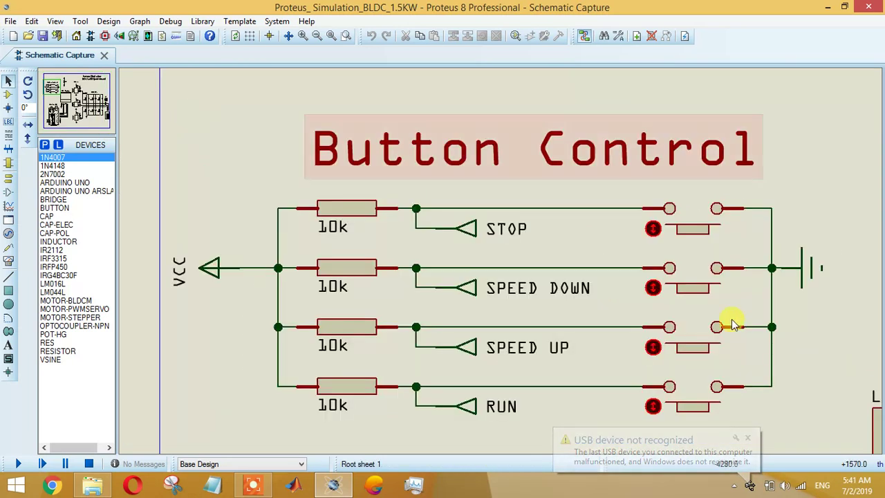
{"action": "left_click", "coordinate": [460, 406]}
{"action": "left_click", "coordinate": [458, 349]}
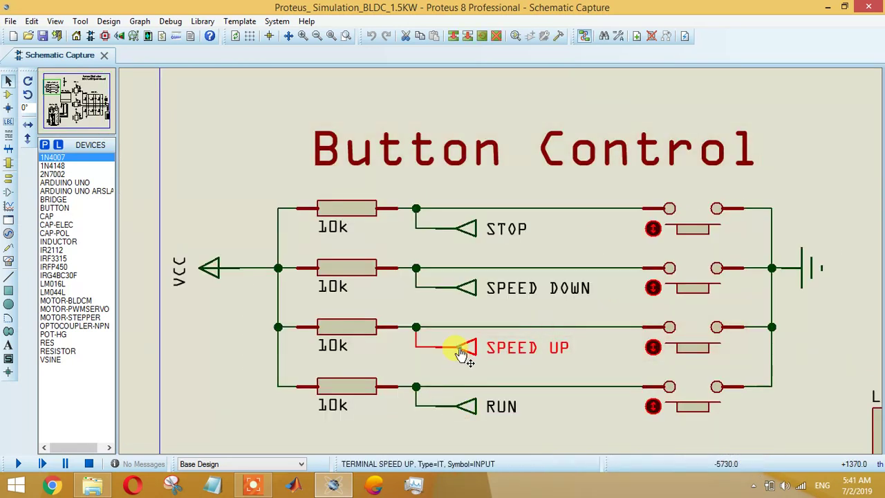
{"action": "left_click", "coordinate": [465, 289]}
{"action": "left_click", "coordinate": [466, 230]}
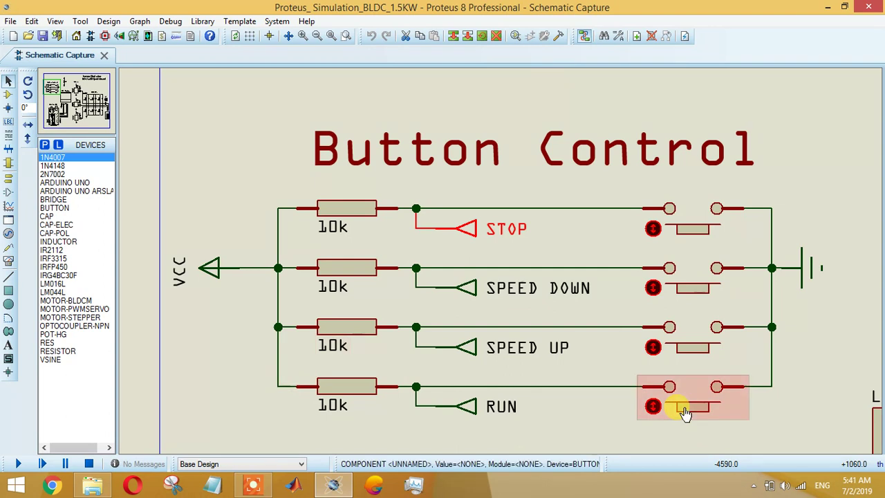
Zoom in on the Arduino UNO and select its RUN, SPEED UP, SPEED DOWN and STOP terminals
{"action": "left_click", "coordinate": [330, 40]}
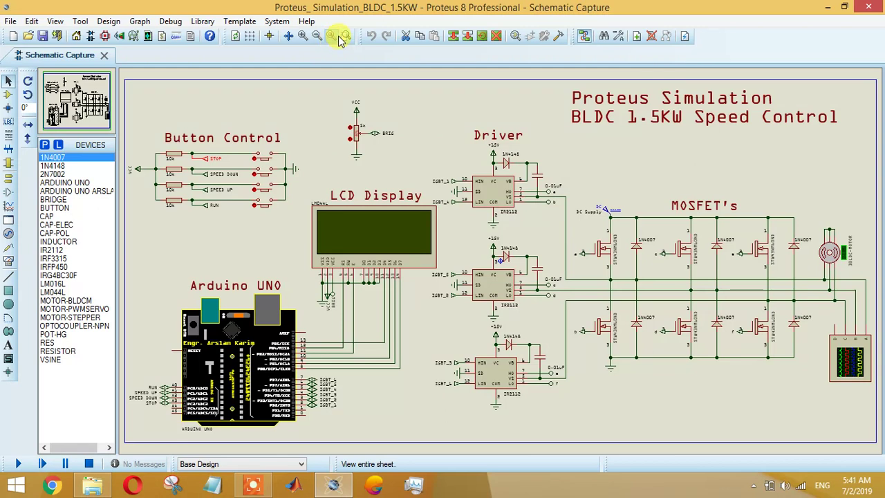
{"action": "left_click", "coordinate": [344, 39]}
{"action": "left_click_drag", "start_coordinate": [375, 435], "coordinate": [196, 263]}
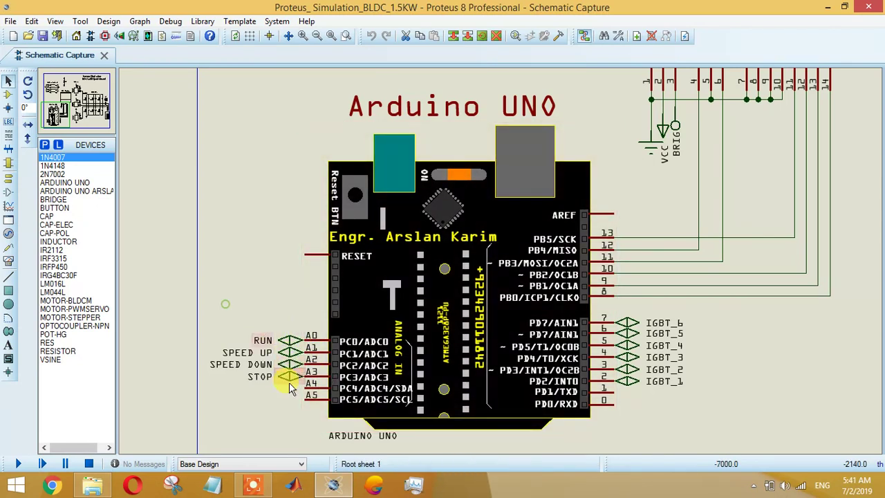
{"action": "left_click_drag", "start_coordinate": [227, 304], "coordinate": [321, 436]}
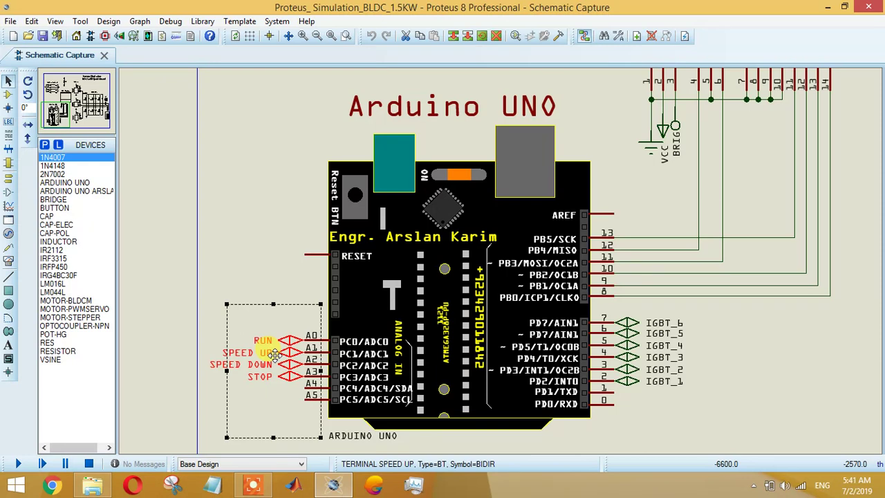
{"action": "scroll", "coordinate": [274, 354], "scroll_direction": "up", "scroll_amount": 3}
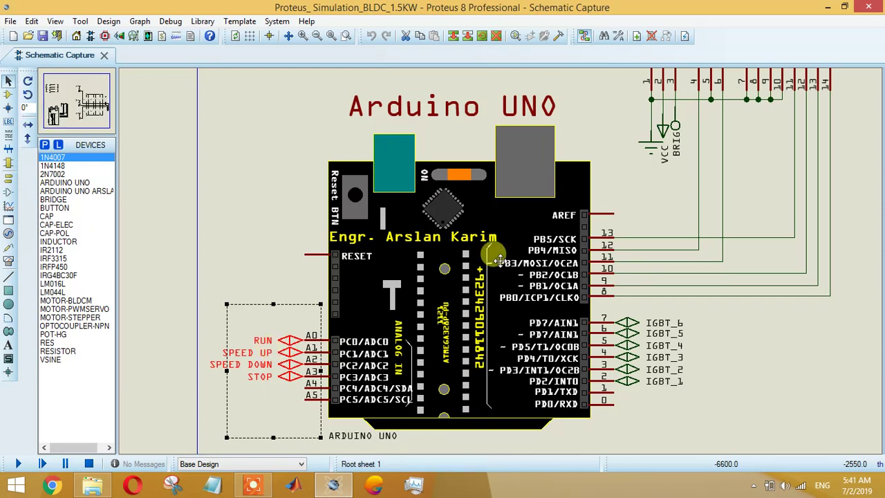
{"action": "scroll", "coordinate": [499, 257], "scroll_direction": "down", "scroll_amount": 3}
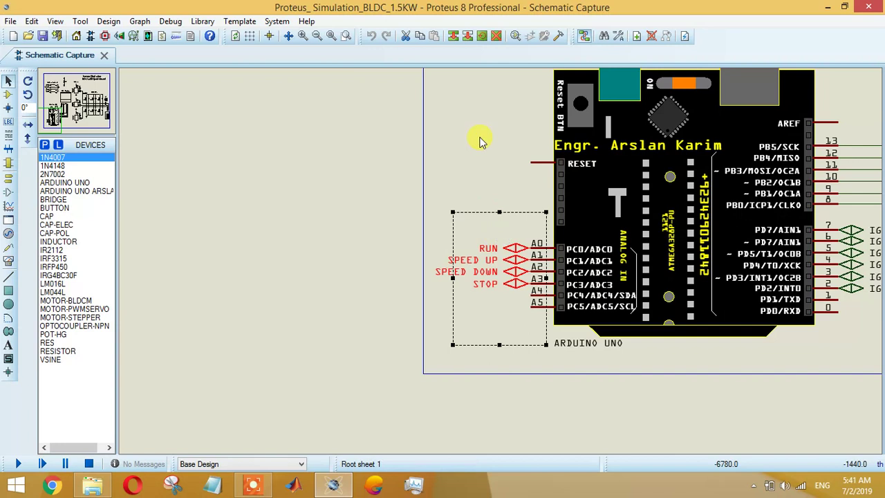
{"action": "left_click", "coordinate": [330, 38]}
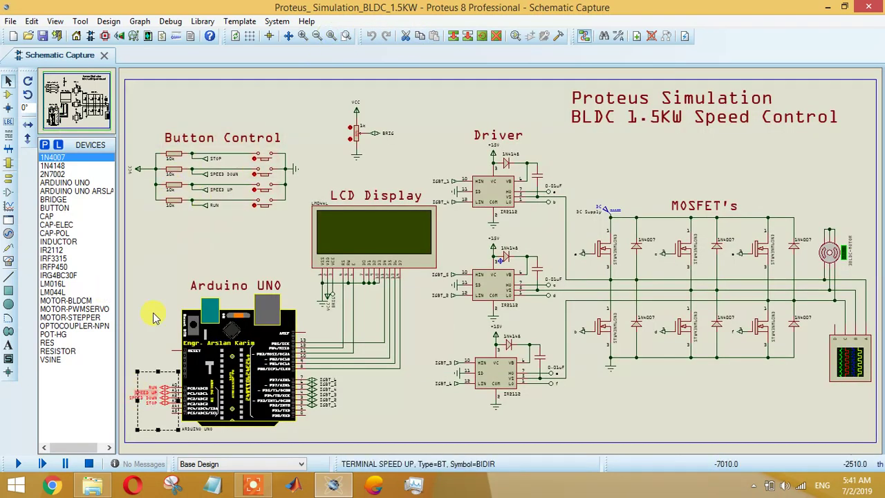
{"action": "left_click", "coordinate": [166, 333]}
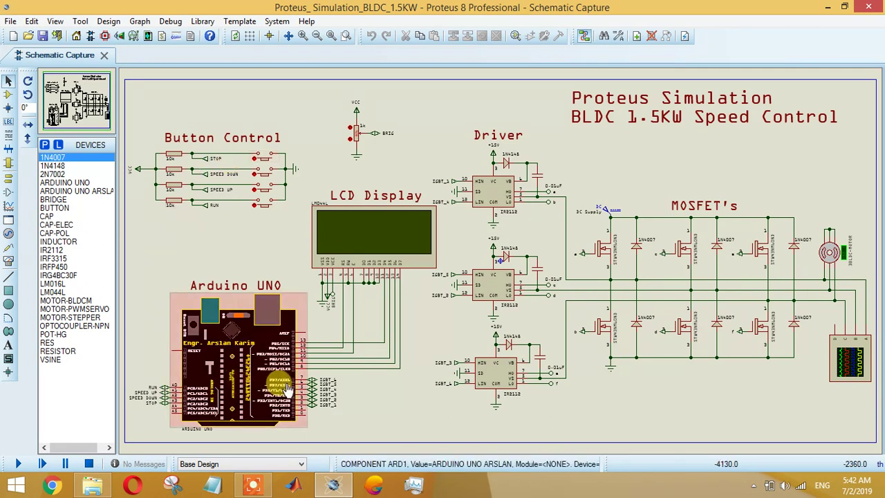
Select the IGBT_1 to IGBT_6 terminals, then deselect them and show the whole sheet
{"action": "scroll", "coordinate": [342, 402], "scroll_direction": "up", "scroll_amount": 1}
{"action": "scroll", "coordinate": [503, 266], "scroll_direction": "up", "scroll_amount": 2}
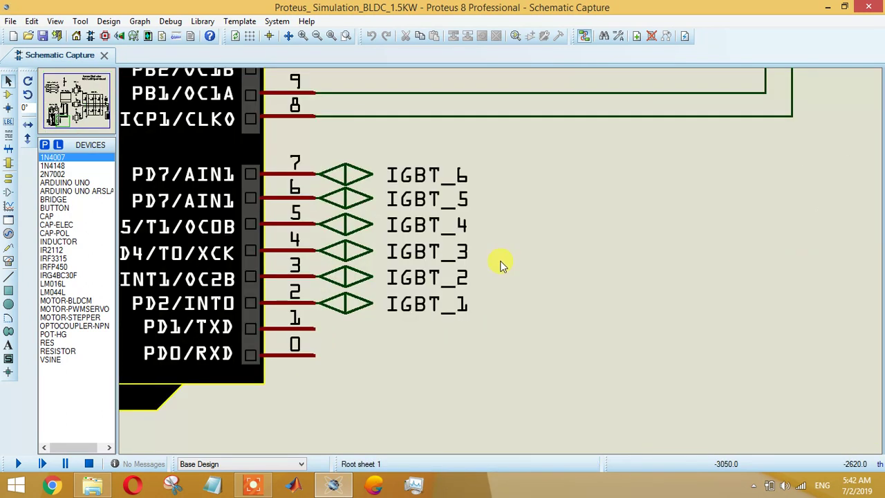
{"action": "left_click_drag", "start_coordinate": [541, 347], "coordinate": [263, 146]}
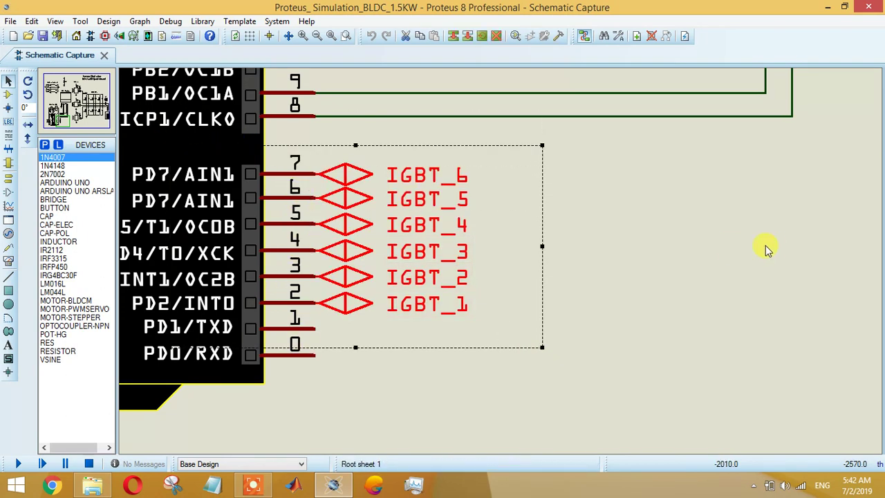
{"action": "left_click_drag", "start_coordinate": [502, 313], "coordinate": [361, 148]}
{"action": "left_click", "coordinate": [533, 172]}
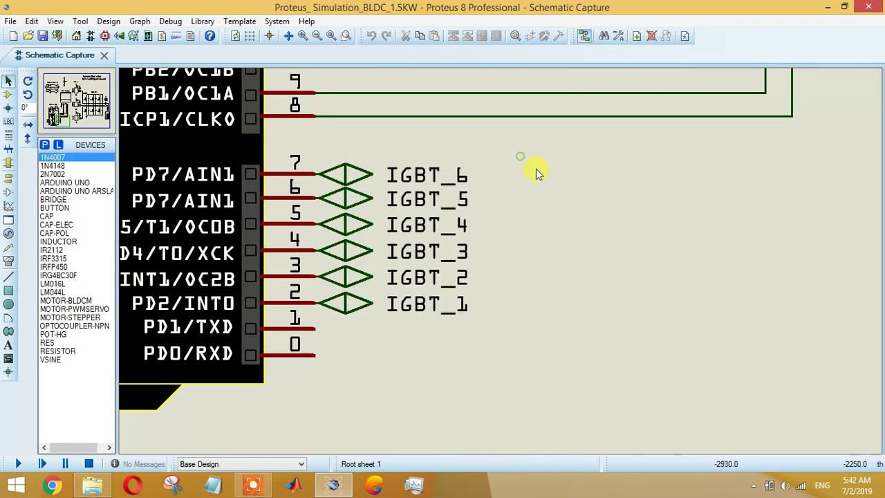
{"action": "scroll", "coordinate": [525, 194], "scroll_direction": "down", "scroll_amount": 4}
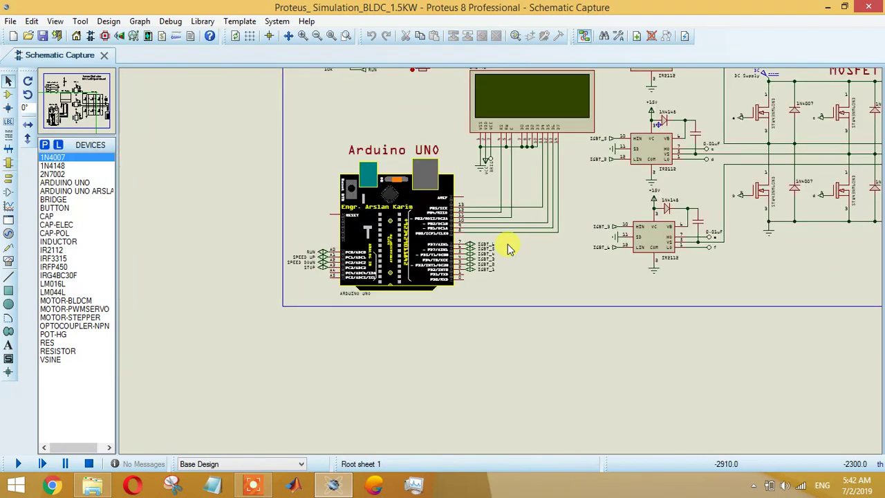
{"action": "left_click", "coordinate": [331, 35]}
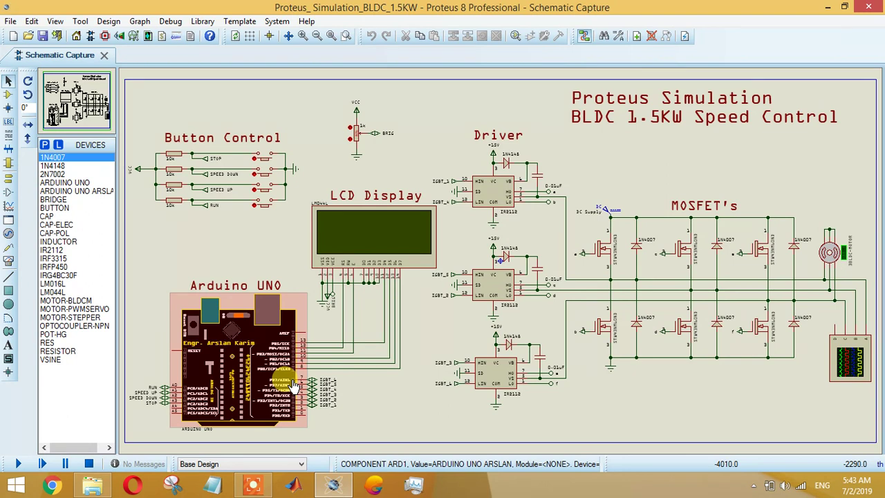
Select the Arduino UNO board to inspect it, then deselect it on the full sheet
{"action": "scroll", "coordinate": [270, 390], "scroll_direction": "up", "scroll_amount": 2}
{"action": "scroll", "coordinate": [429, 224], "scroll_direction": "up", "scroll_amount": 2}
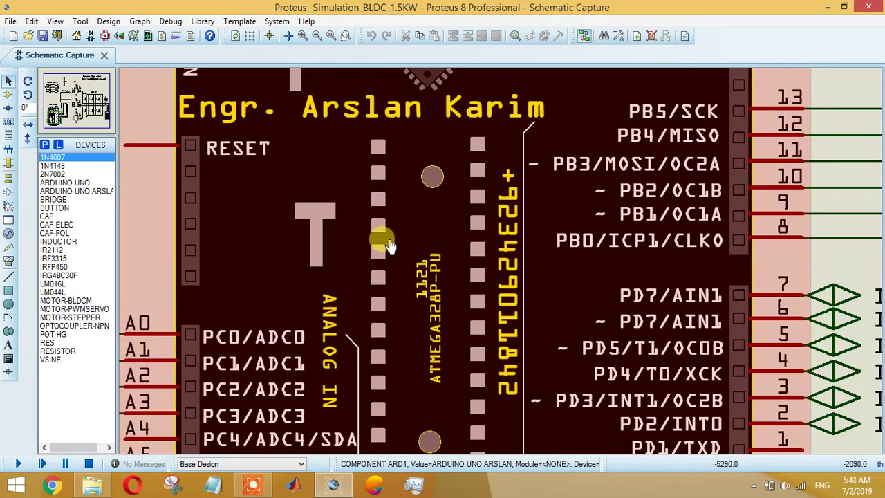
{"action": "left_click", "coordinate": [415, 235]}
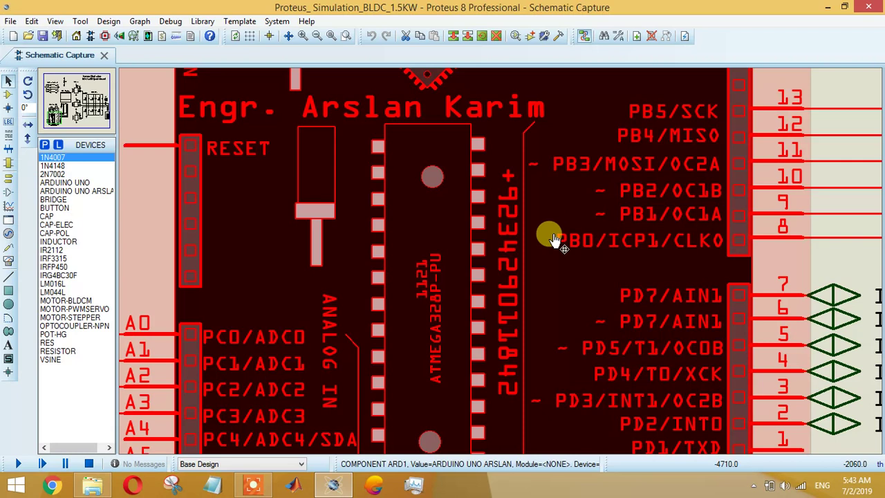
{"action": "scroll", "coordinate": [546, 242], "scroll_direction": "down", "scroll_amount": 5}
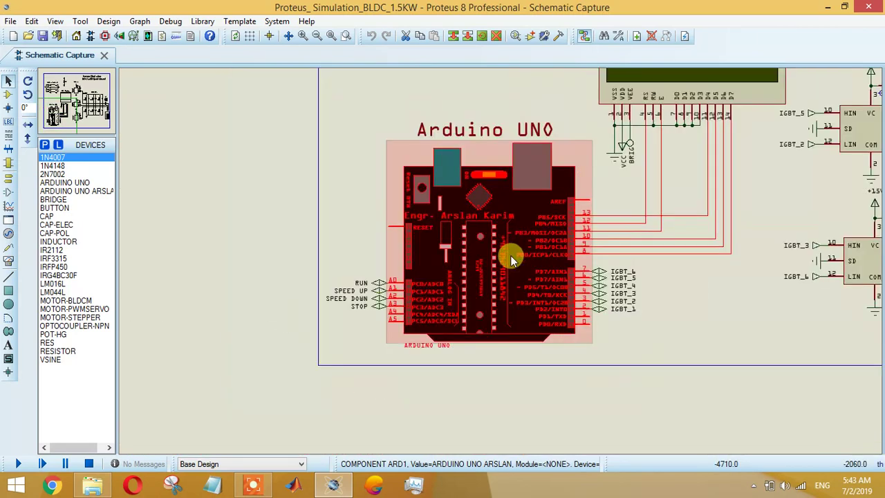
{"action": "scroll", "coordinate": [698, 199], "scroll_direction": "up", "scroll_amount": 1}
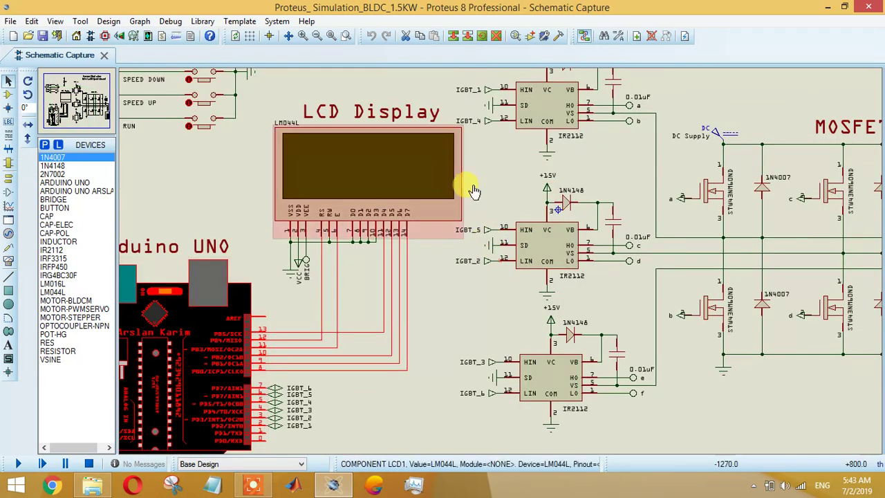
{"action": "scroll", "coordinate": [463, 170], "scroll_direction": "down", "scroll_amount": 1}
{"action": "left_click", "coordinate": [332, 36]}
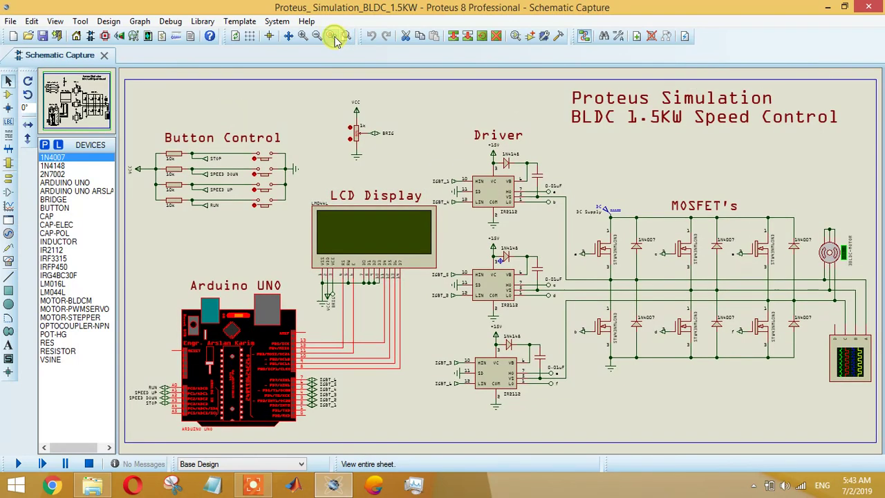
{"action": "left_click", "coordinate": [431, 148]}
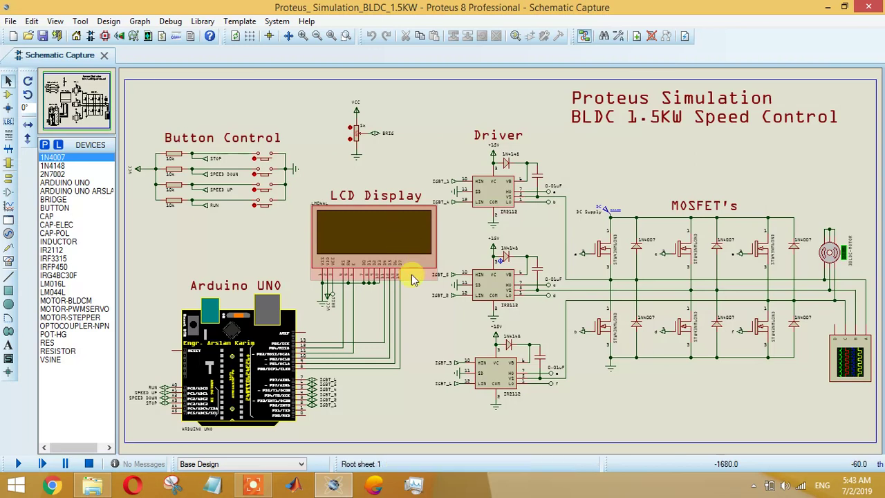
Review the LCD's component properties and close them unchanged
{"action": "scroll", "coordinate": [501, 261], "scroll_direction": "up", "scroll_amount": 1}
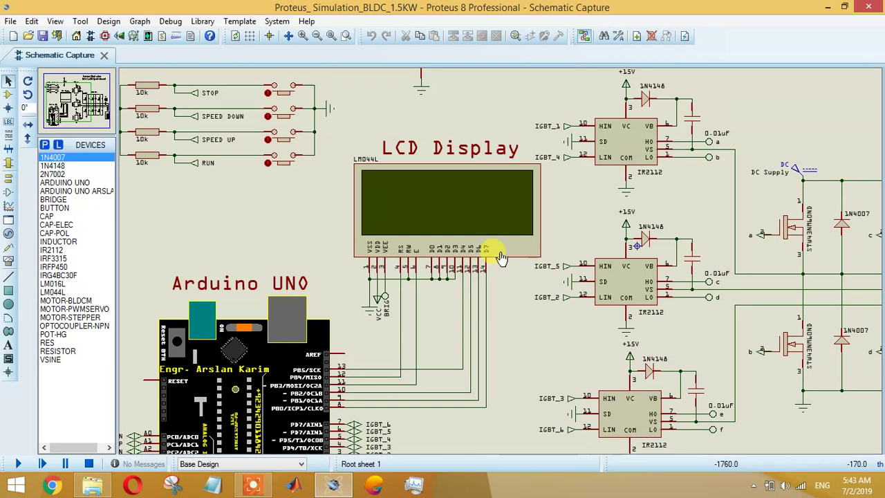
{"action": "double_click", "coordinate": [473, 193]}
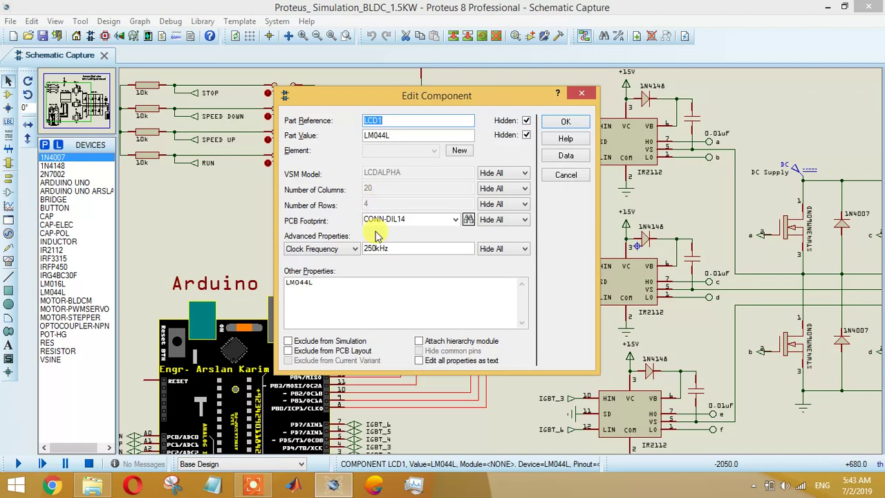
{"action": "left_click", "coordinate": [565, 121]}
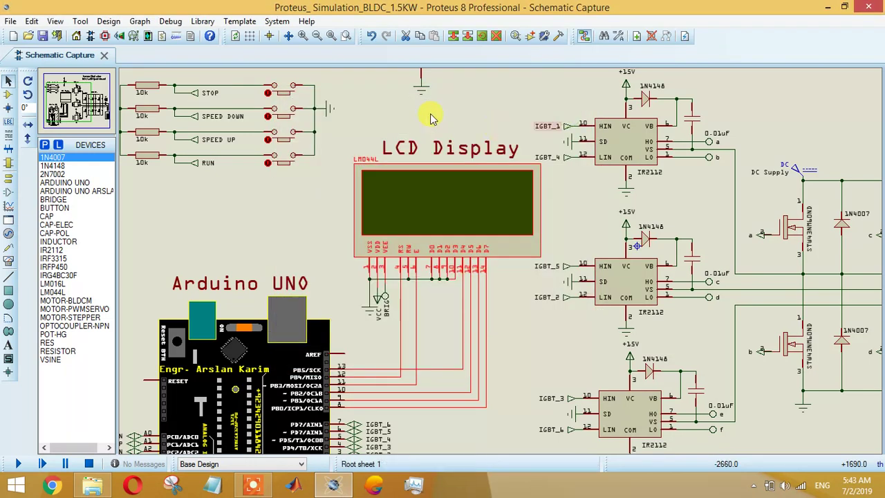
Zoom in around the DC supply and MOSFETs, then fit the entire sheet again
{"action": "left_click", "coordinate": [346, 36]}
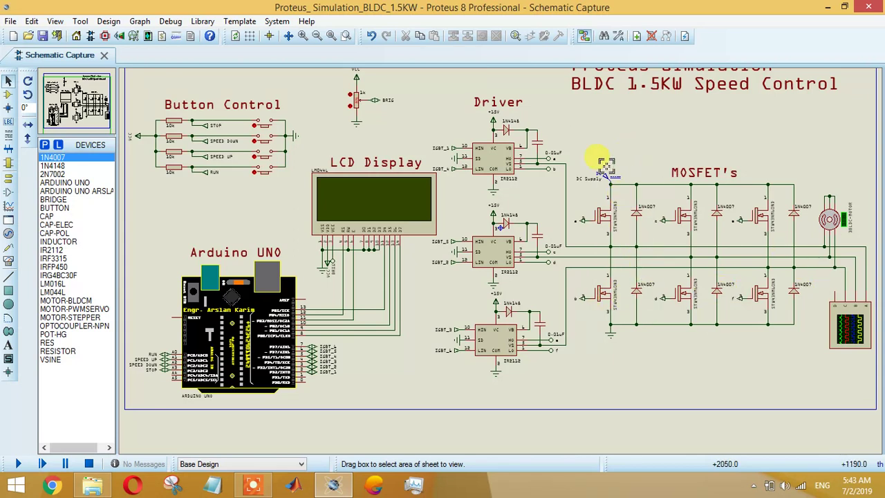
{"action": "key", "text": "F6"}
{"action": "key", "text": "F7"}
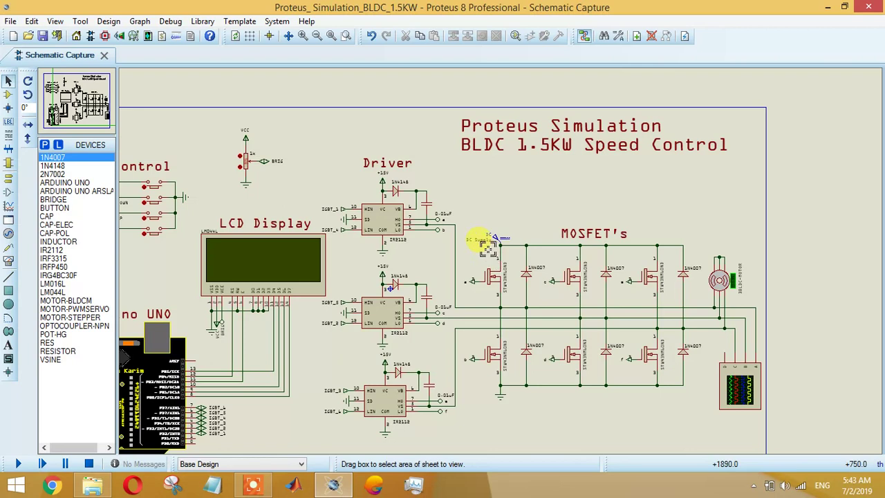
{"action": "left_click_drag", "start_coordinate": [487, 243], "coordinate": [389, 152]}
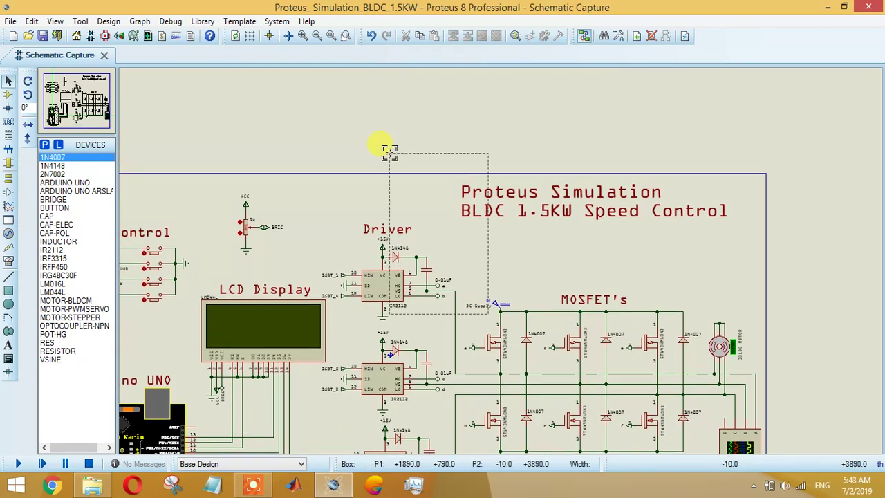
{"action": "left_click", "coordinate": [331, 35]}
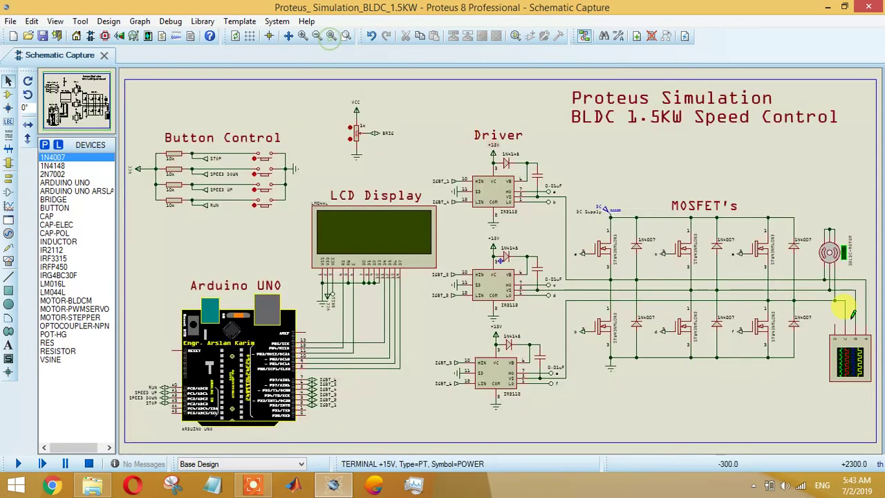
Zoom in on the motor and select the 1N4007 diode, then select MOSFET Q7 in the bridge
{"action": "left_click", "coordinate": [345, 35]}
{"action": "left_click_drag", "start_coordinate": [804, 276], "coordinate": [737, 217]}
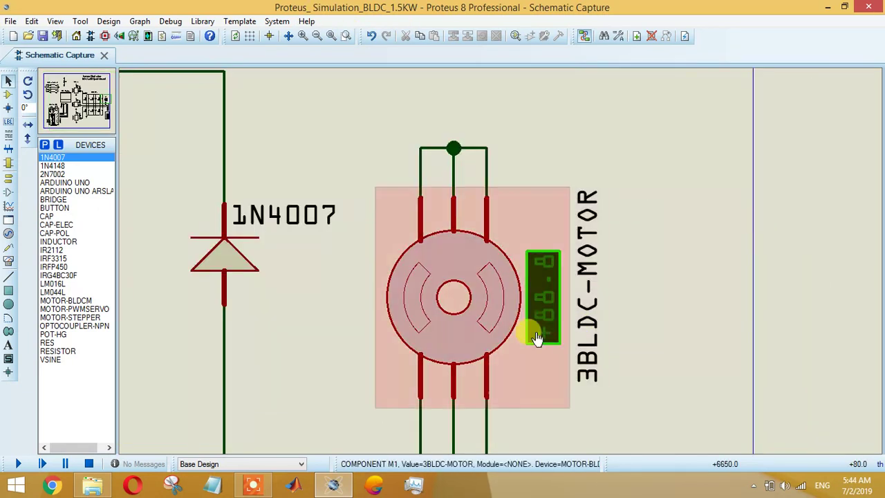
{"action": "left_click", "coordinate": [243, 277]}
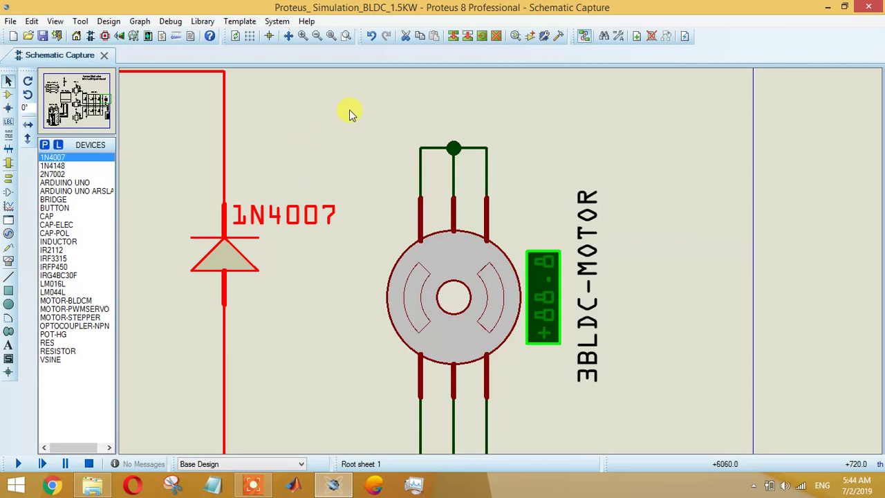
{"action": "left_click", "coordinate": [337, 36]}
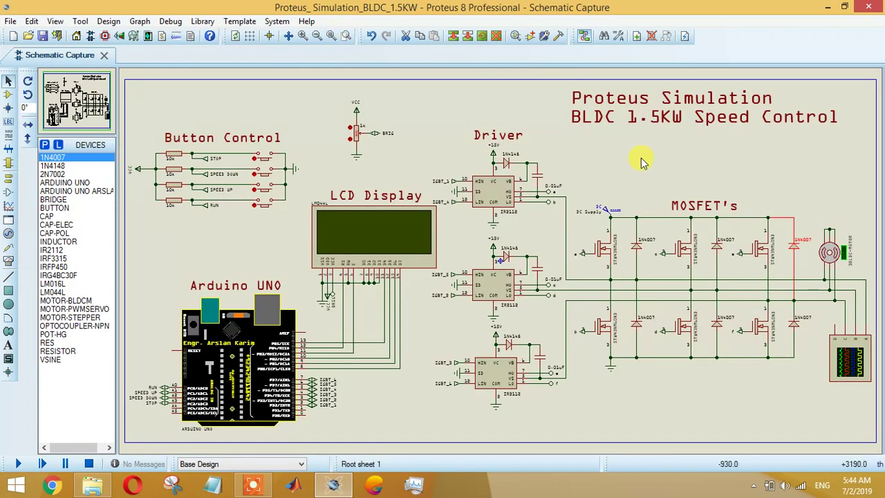
{"action": "left_click", "coordinate": [817, 185]}
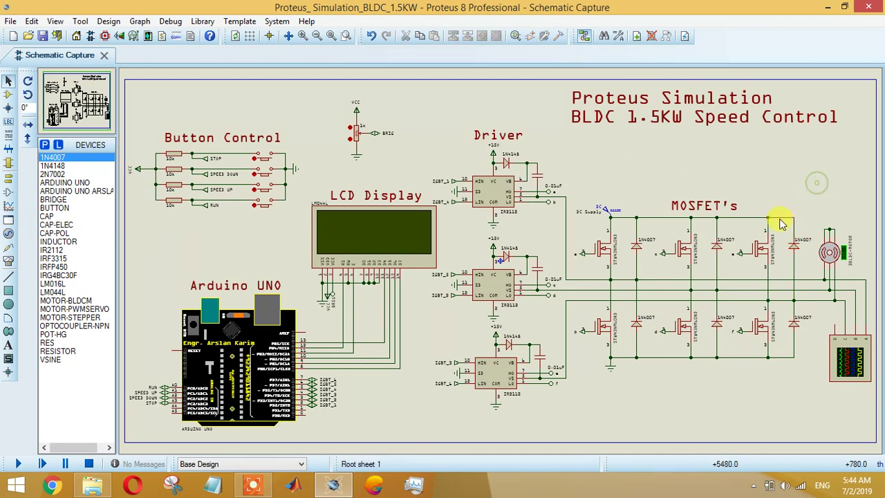
{"action": "left_click", "coordinate": [759, 253]}
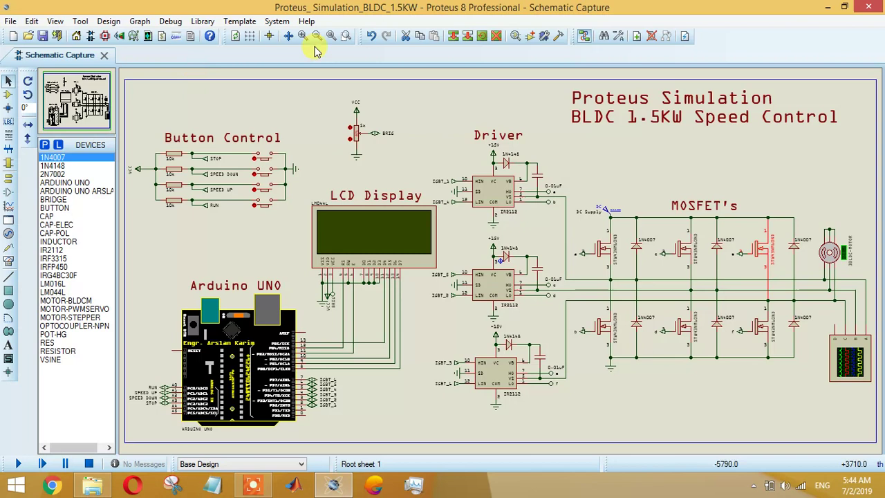
Confirm the oscilloscope's properties with OK and start the simulation
{"action": "double_click", "coordinate": [845, 358]}
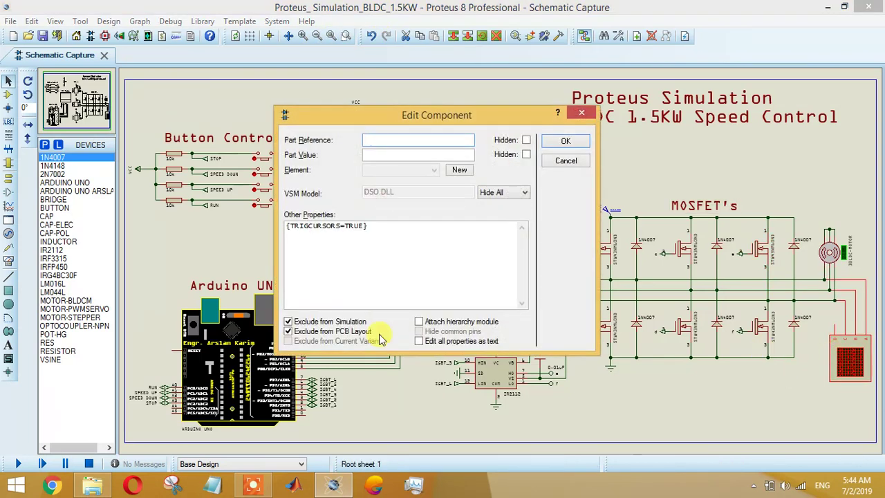
{"action": "left_click", "coordinate": [550, 143]}
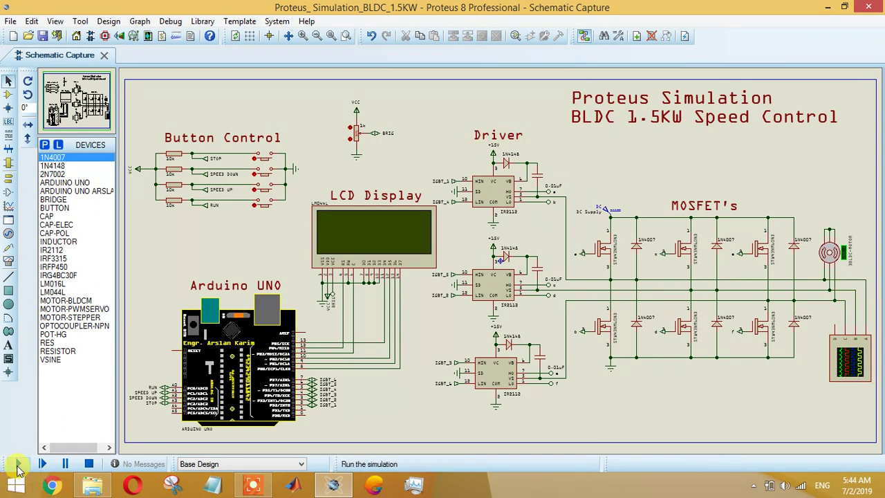
{"action": "left_click", "coordinate": [17, 467]}
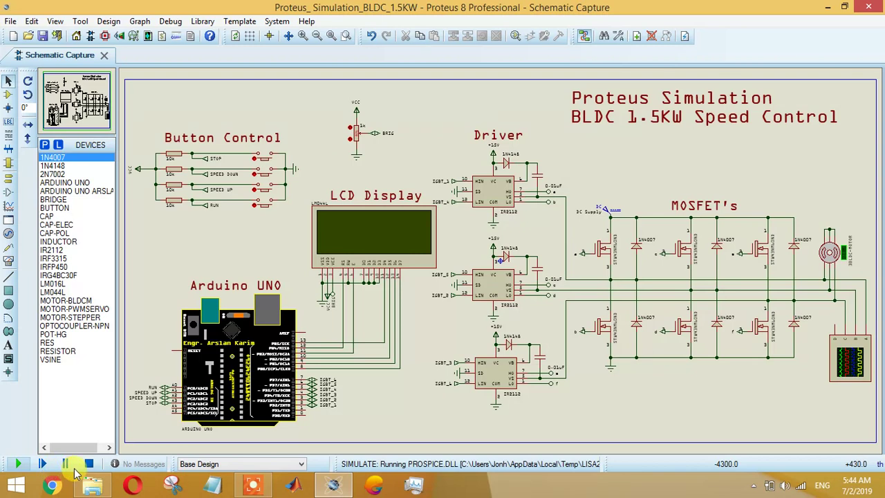
Pause the simulation, read the 'Unable to open HEX file' error, and close the error report
{"action": "left_click", "coordinate": [69, 464]}
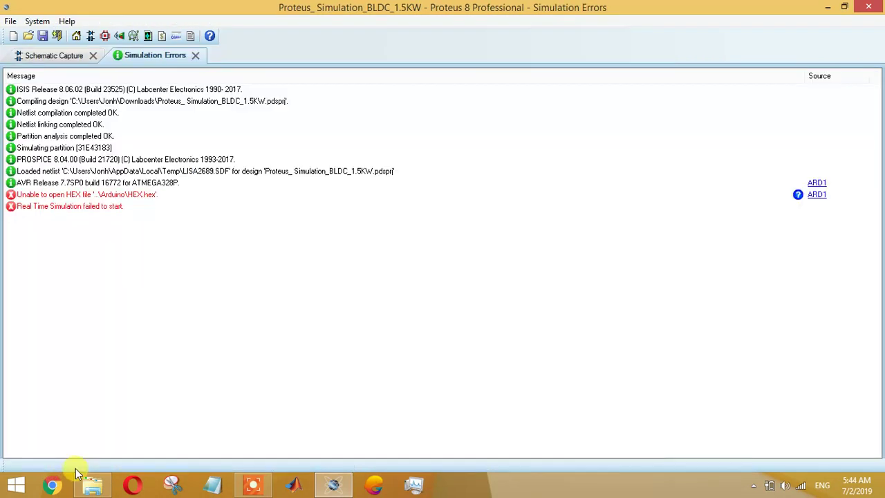
{"action": "left_click", "coordinate": [107, 196]}
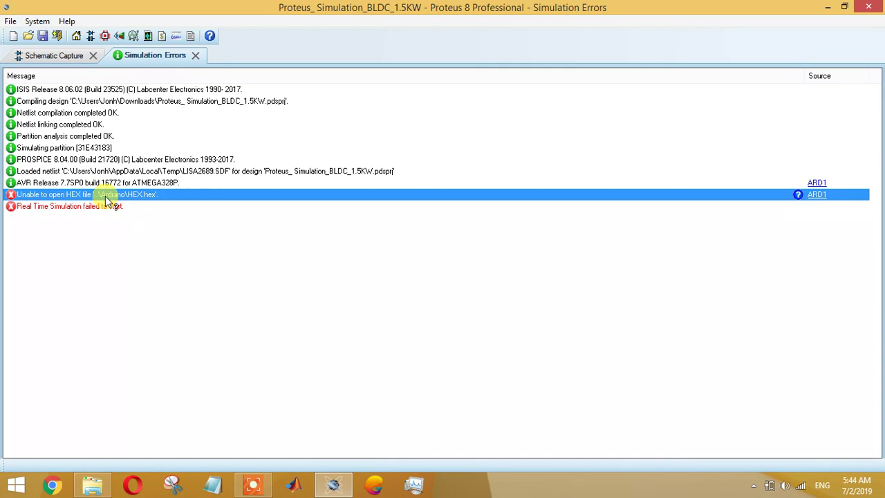
{"action": "left_click", "coordinate": [196, 55]}
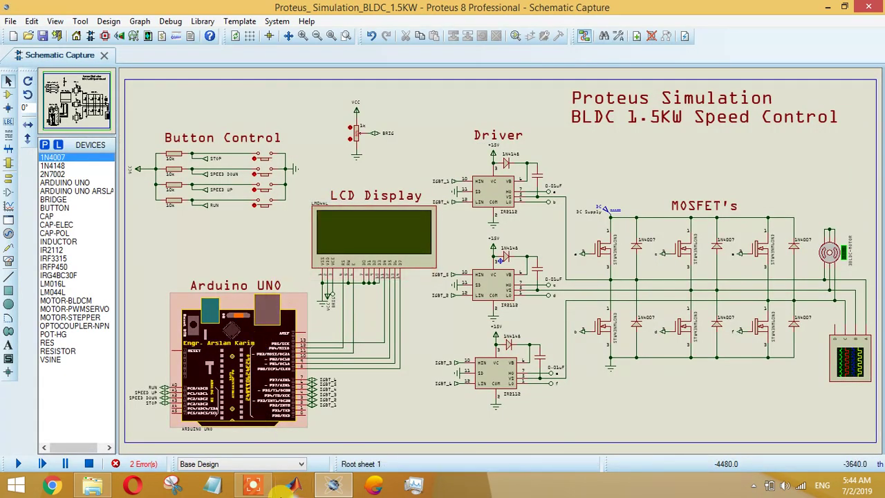
{"action": "left_click", "coordinate": [254, 486]}
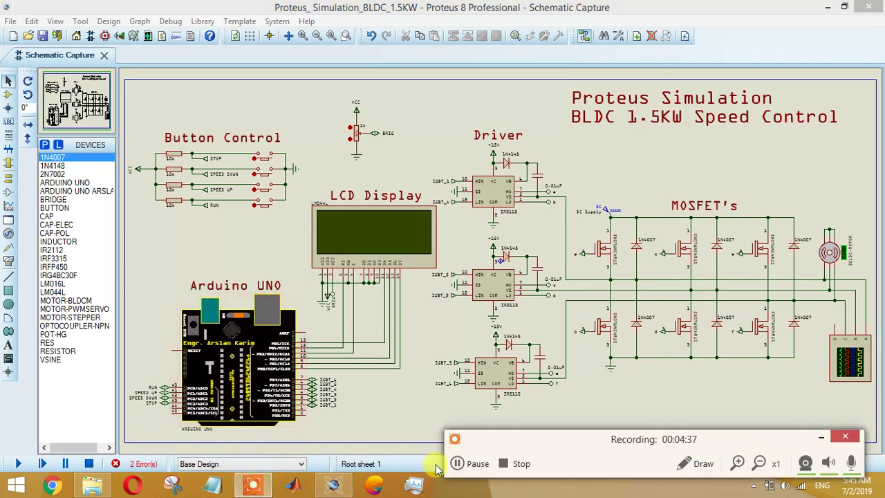
{"action": "key", "text": "Return"}
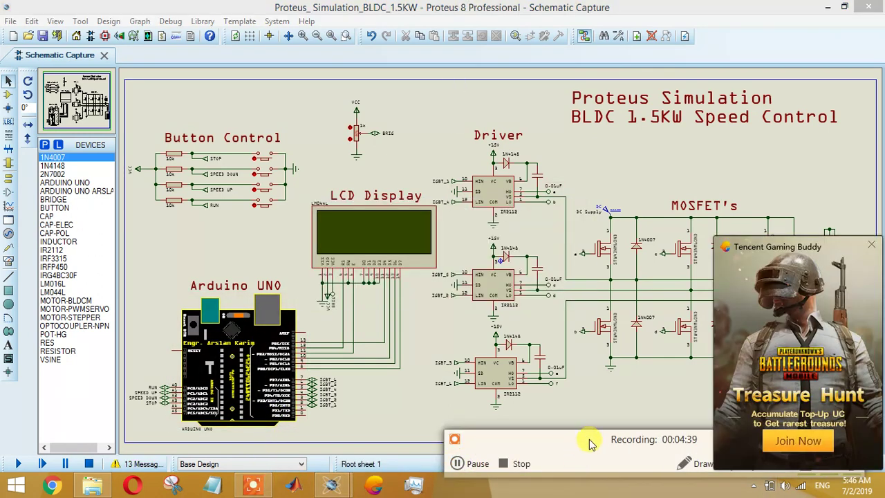
{"action": "left_click", "coordinate": [871, 244]}
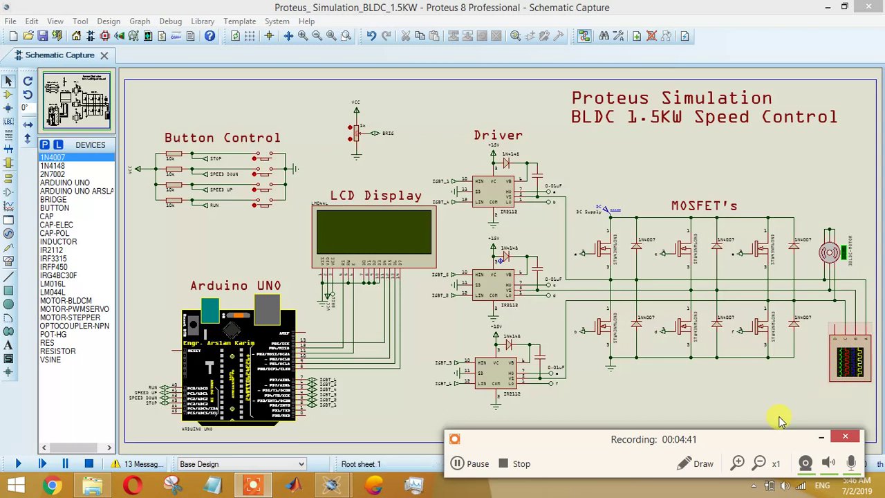
Set the Arduino UNO's Program File to HEX from Downloads and confirm with OK
{"action": "left_click", "coordinate": [819, 440]}
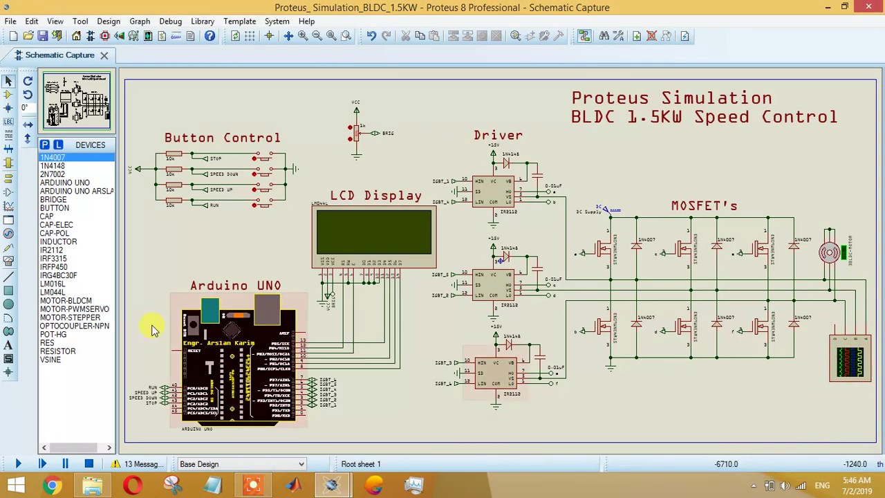
{"action": "double_click", "coordinate": [230, 388]}
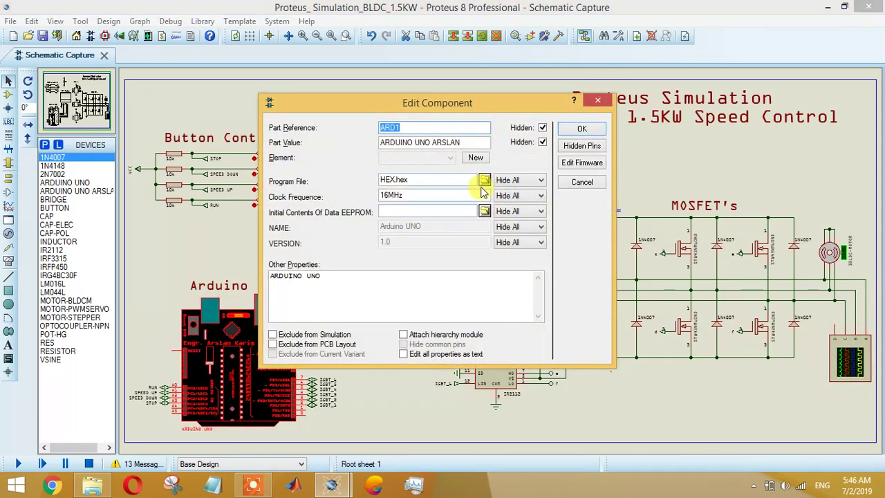
{"action": "left_click", "coordinate": [484, 180]}
{"action": "double_click", "coordinate": [443, 252]}
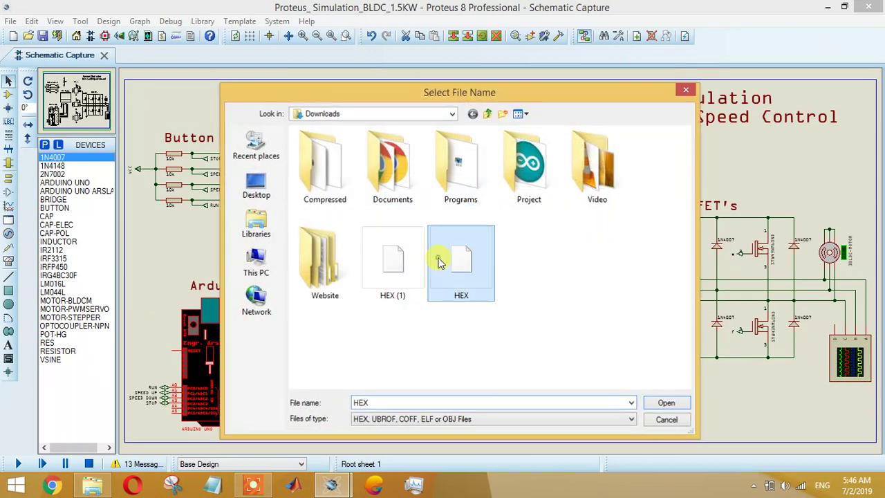
{"action": "left_click", "coordinate": [588, 128]}
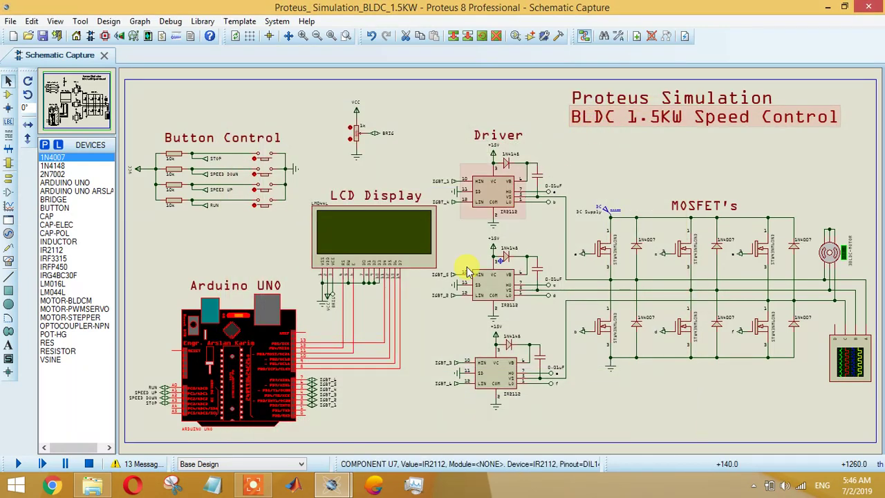
{"action": "left_click", "coordinate": [397, 391]}
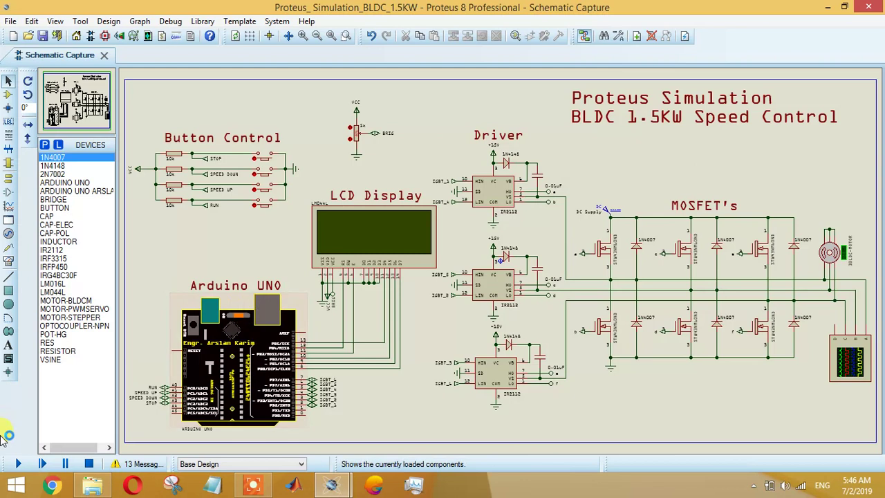
Restart the simulation, zoom in on the LCD and driver area, then switch to the desktop
{"action": "left_click", "coordinate": [18, 464]}
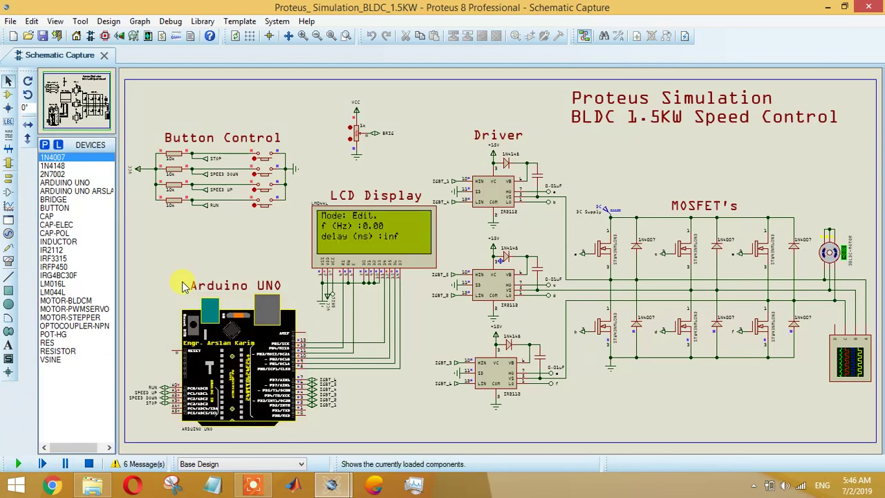
{"action": "left_click", "coordinate": [347, 36]}
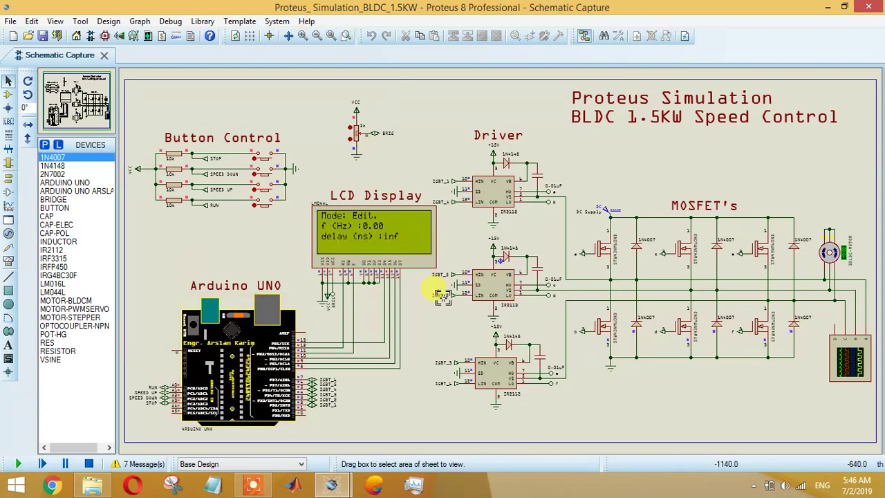
{"action": "left_click_drag", "start_coordinate": [446, 291], "coordinate": [297, 190]}
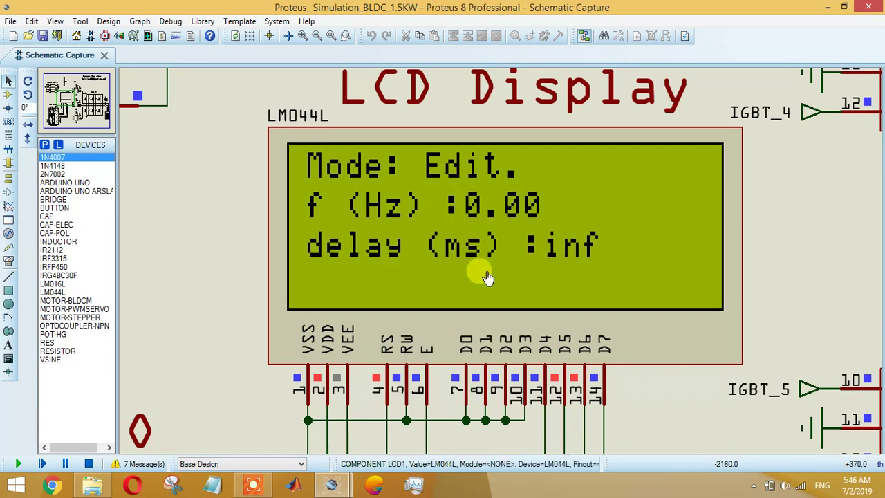
{"action": "key", "text": "super+d"}
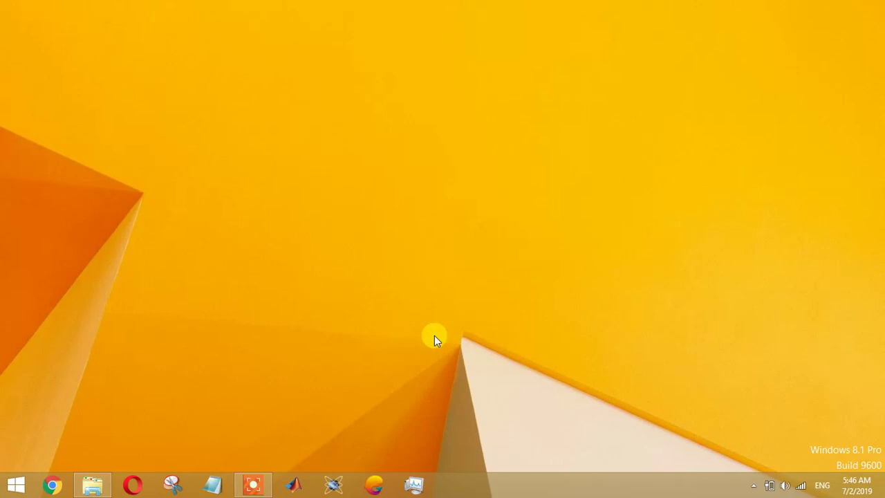
Reopen the recent BLDC_1.5KW project from the taskbar and decline the autosave recovery
{"action": "right_click", "coordinate": [333, 484]}
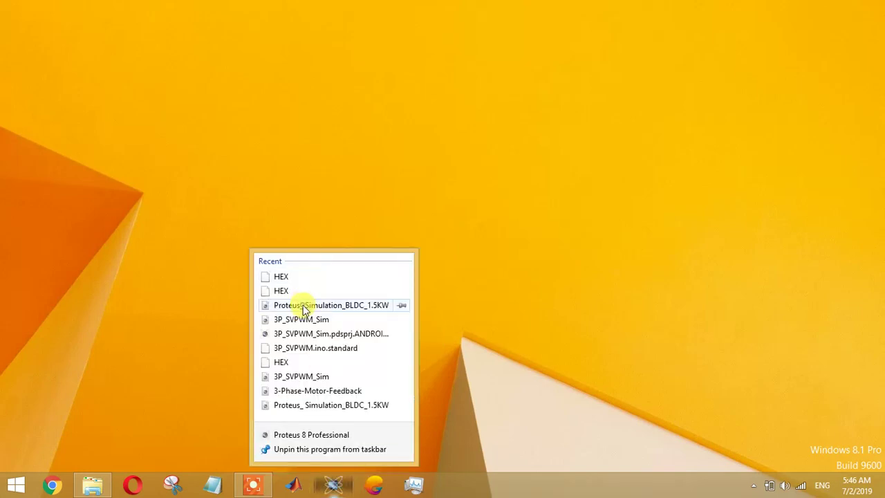
{"action": "left_click", "coordinate": [306, 305]}
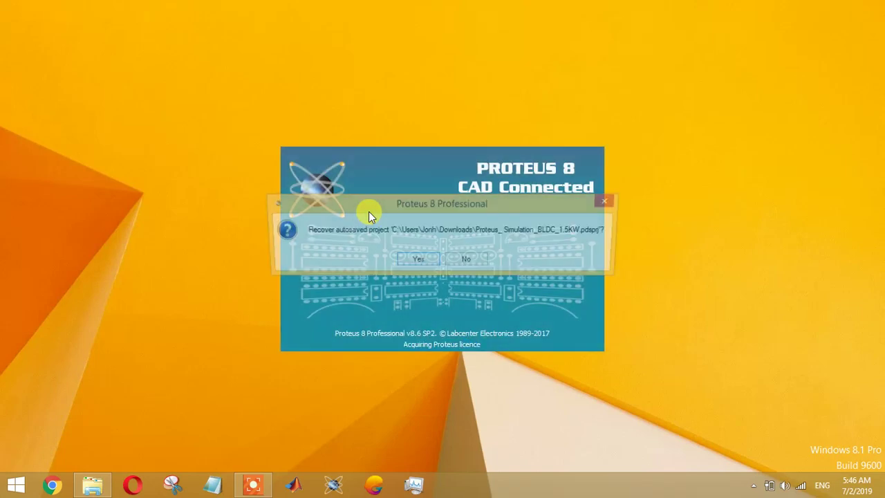
{"action": "left_click", "coordinate": [465, 261]}
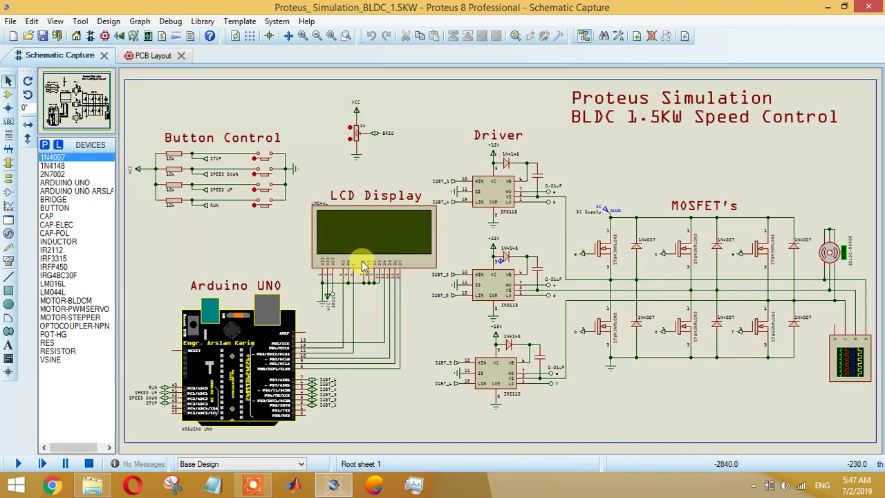
Fit the whole schematic sheet in view and close the PCB Layout tab
{"action": "scroll", "coordinate": [358, 270], "scroll_direction": "up", "scroll_amount": 1}
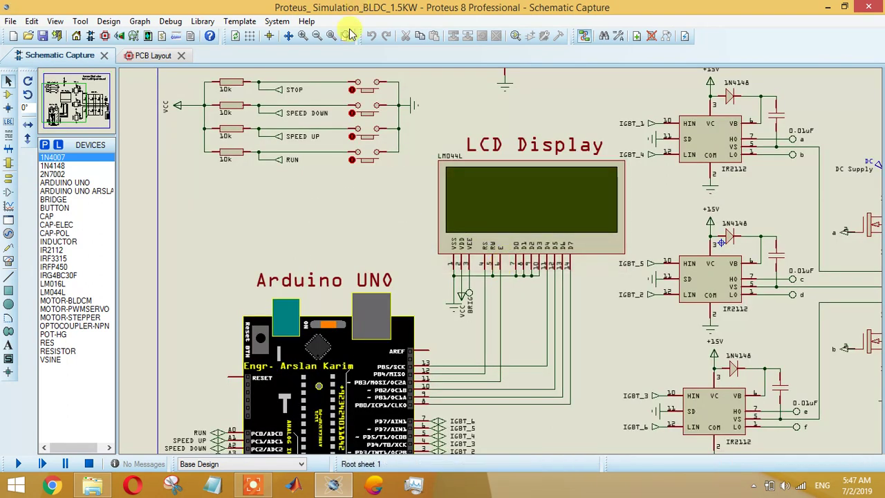
{"action": "left_click", "coordinate": [332, 35]}
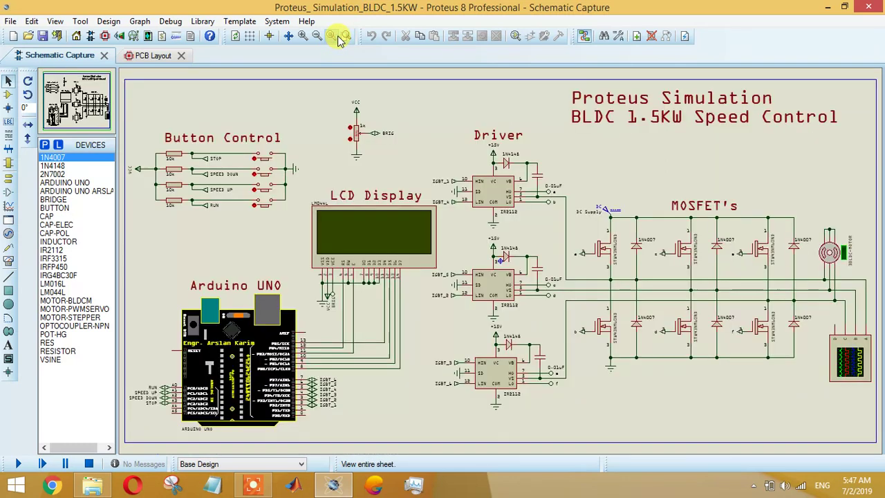
{"action": "left_click", "coordinate": [183, 55]}
Point the Arduino UNO's Program File to the HEX firmware in Downloads and confirm
{"action": "double_click", "coordinate": [257, 337]}
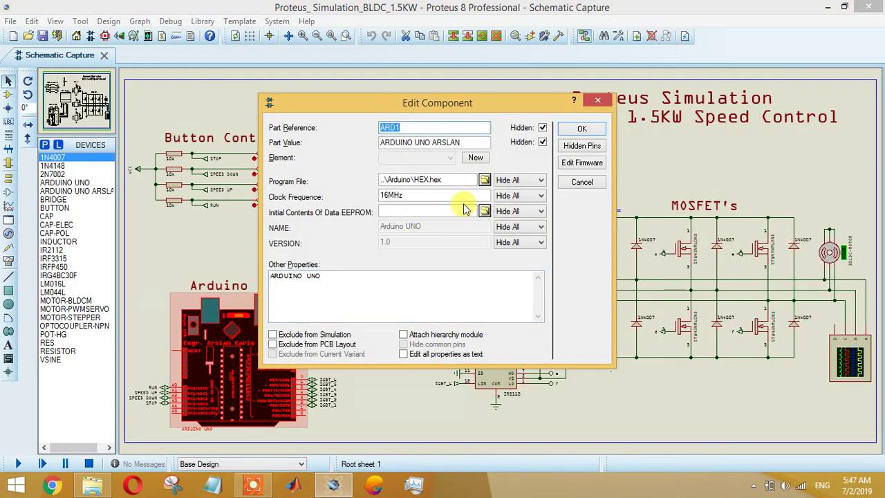
{"action": "left_click", "coordinate": [483, 179]}
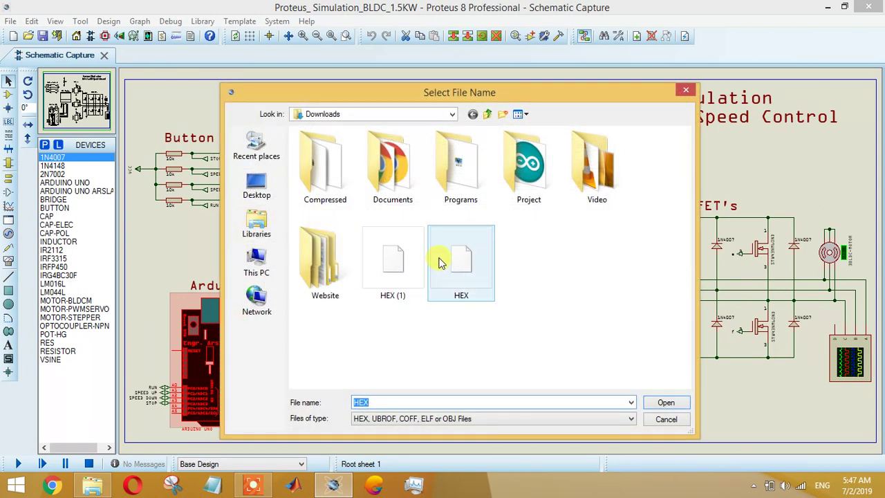
{"action": "double_click", "coordinate": [439, 261]}
{"action": "left_click", "coordinate": [583, 132]}
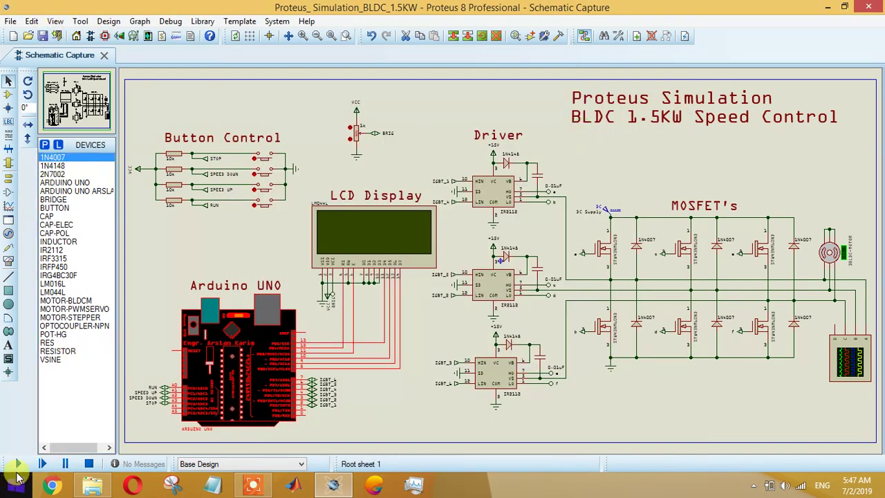
Start the simulation and press SPEED UP seven times, raising the motor frequency to 9.00 Hz
{"action": "left_click", "coordinate": [18, 469]}
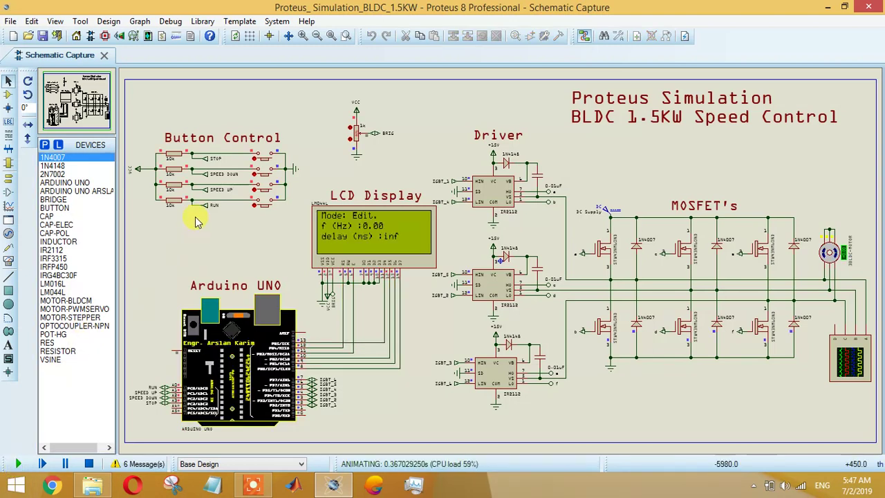
{"action": "left_click", "coordinate": [262, 195]}
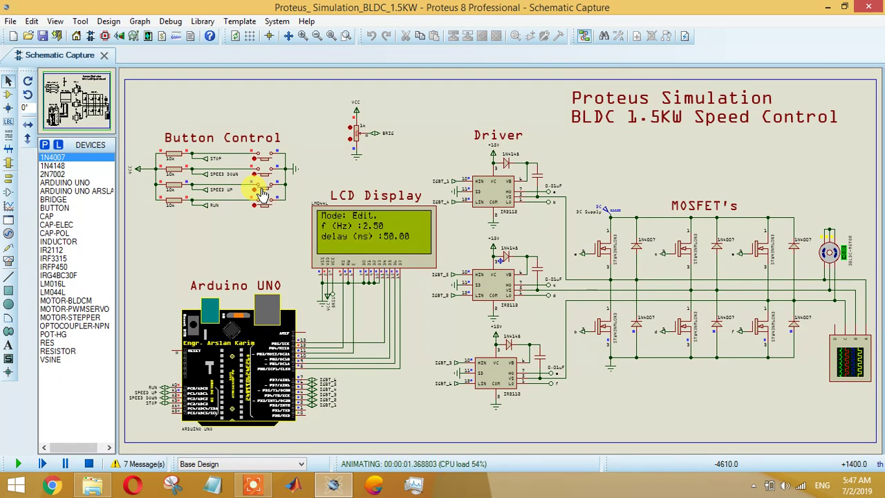
{"action": "left_click", "coordinate": [261, 195]}
{"action": "left_click", "coordinate": [261, 194]}
{"action": "left_click", "coordinate": [261, 195]}
{"action": "left_click", "coordinate": [261, 194]}
{"action": "left_click", "coordinate": [261, 194]}
{"action": "left_click", "coordinate": [261, 194]}
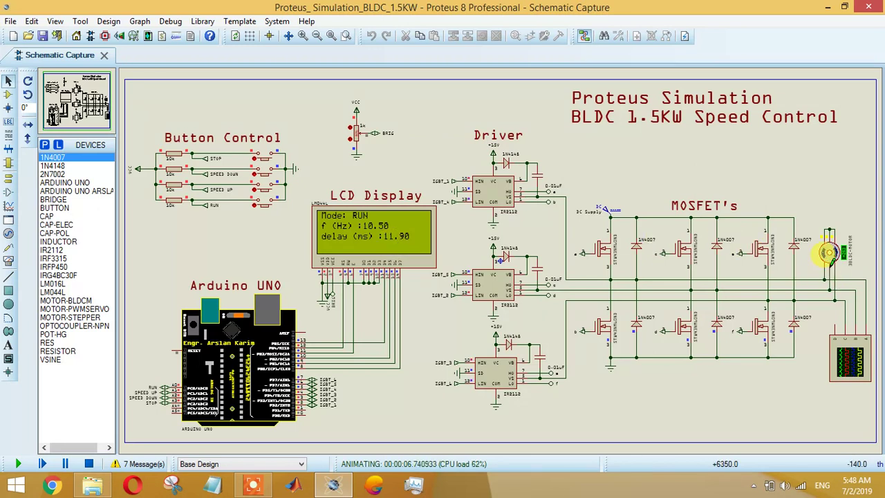
Press STOP to halt the motor at 0.00 Hz, then zoom in on the BLDC motor
{"action": "left_click", "coordinate": [255, 162]}
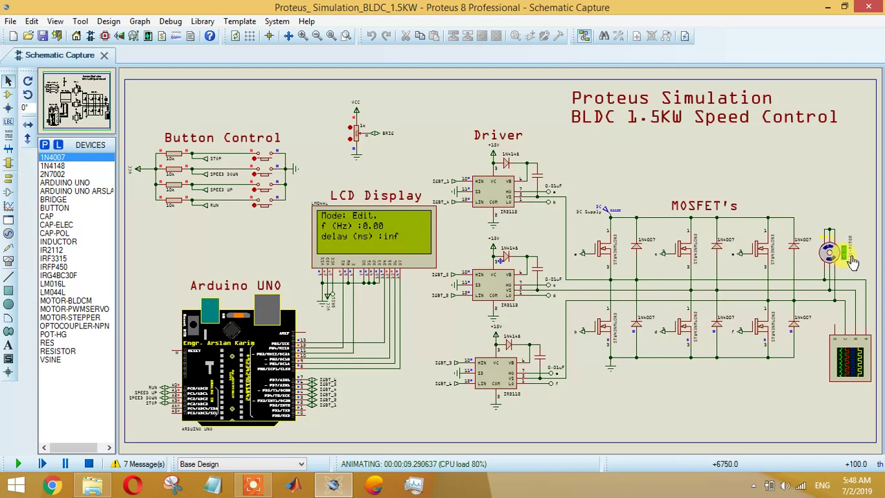
{"action": "left_click", "coordinate": [345, 36]}
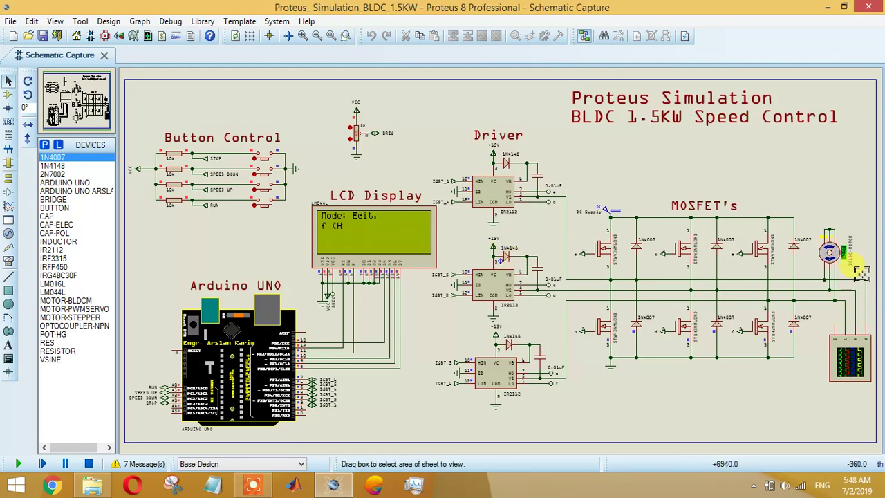
{"action": "left_click_drag", "start_coordinate": [854, 276], "coordinate": [801, 220]}
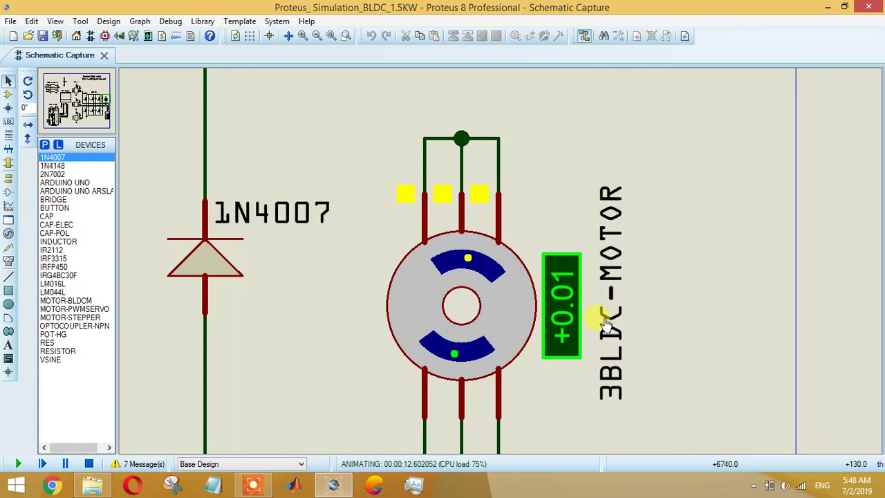
On the full sheet, adjust SPEED UP and SPEED DOWN to reach 1.50 Hz and run the motor
{"action": "left_click", "coordinate": [331, 36]}
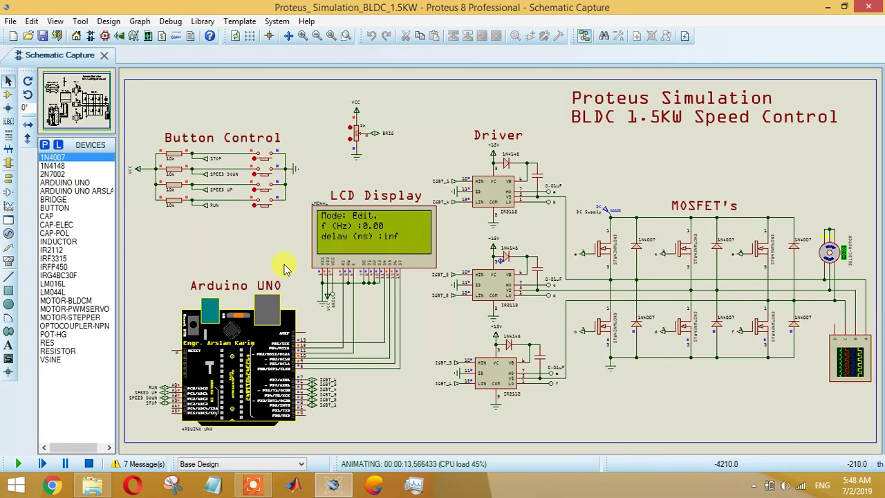
{"action": "left_click", "coordinate": [266, 189]}
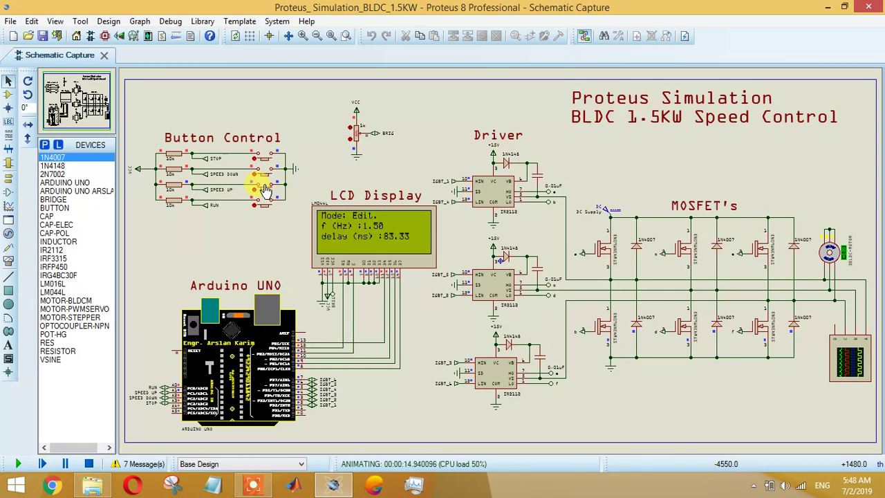
{"action": "left_click", "coordinate": [265, 189]}
{"action": "left_click", "coordinate": [268, 173]}
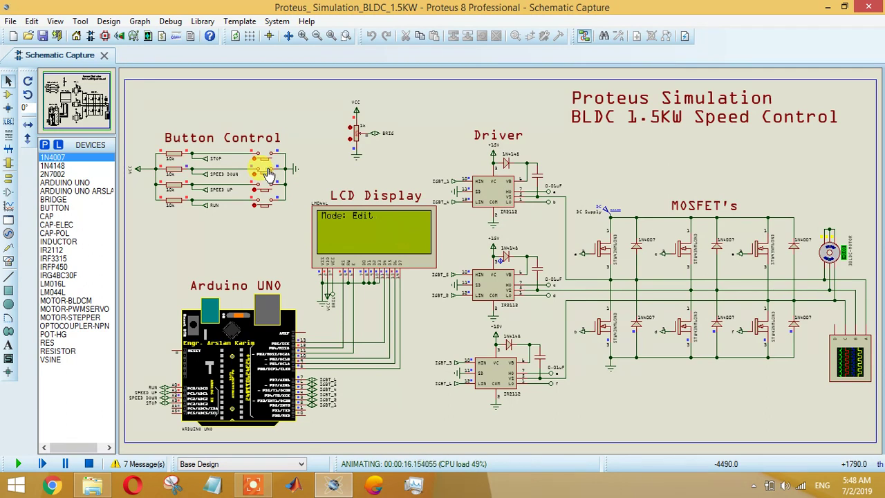
{"action": "left_click", "coordinate": [402, 242]}
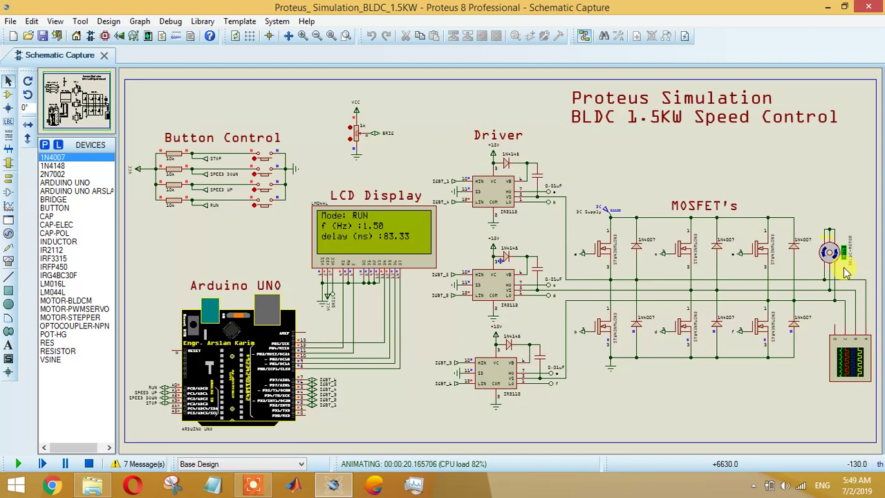
Stop the simulation and fit the whole BLDC schematic sheet in view
{"action": "left_click", "coordinate": [251, 483]}
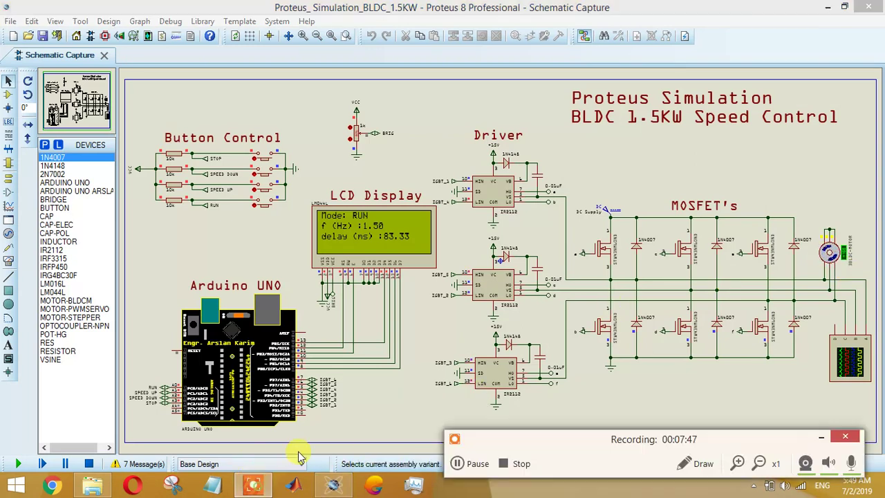
{"action": "left_click", "coordinate": [459, 463]}
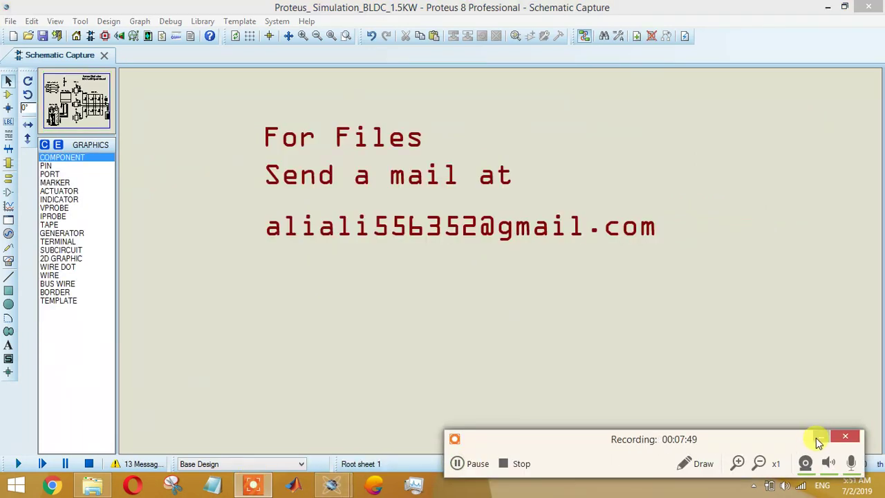
{"action": "left_click", "coordinate": [816, 439]}
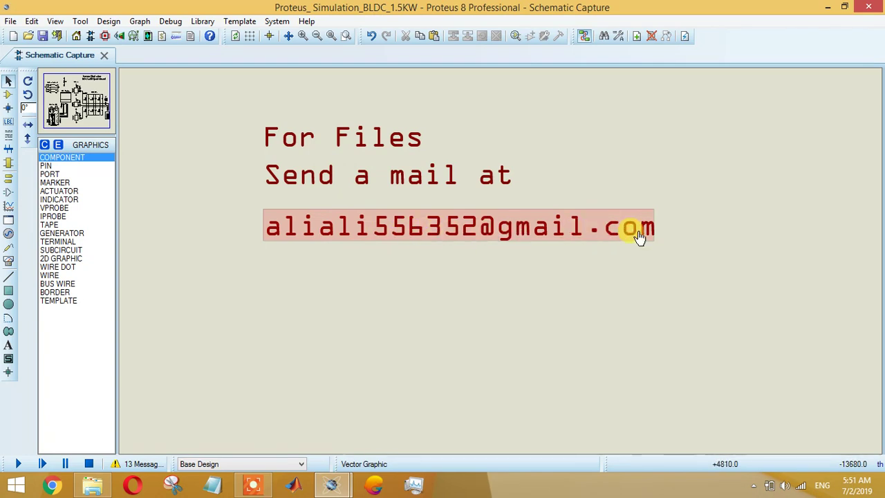
{"action": "left_click", "coordinate": [334, 34]}
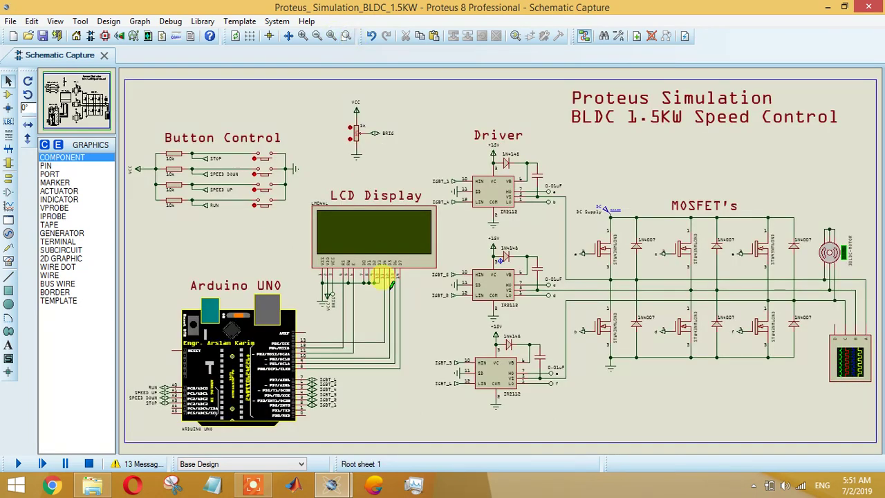